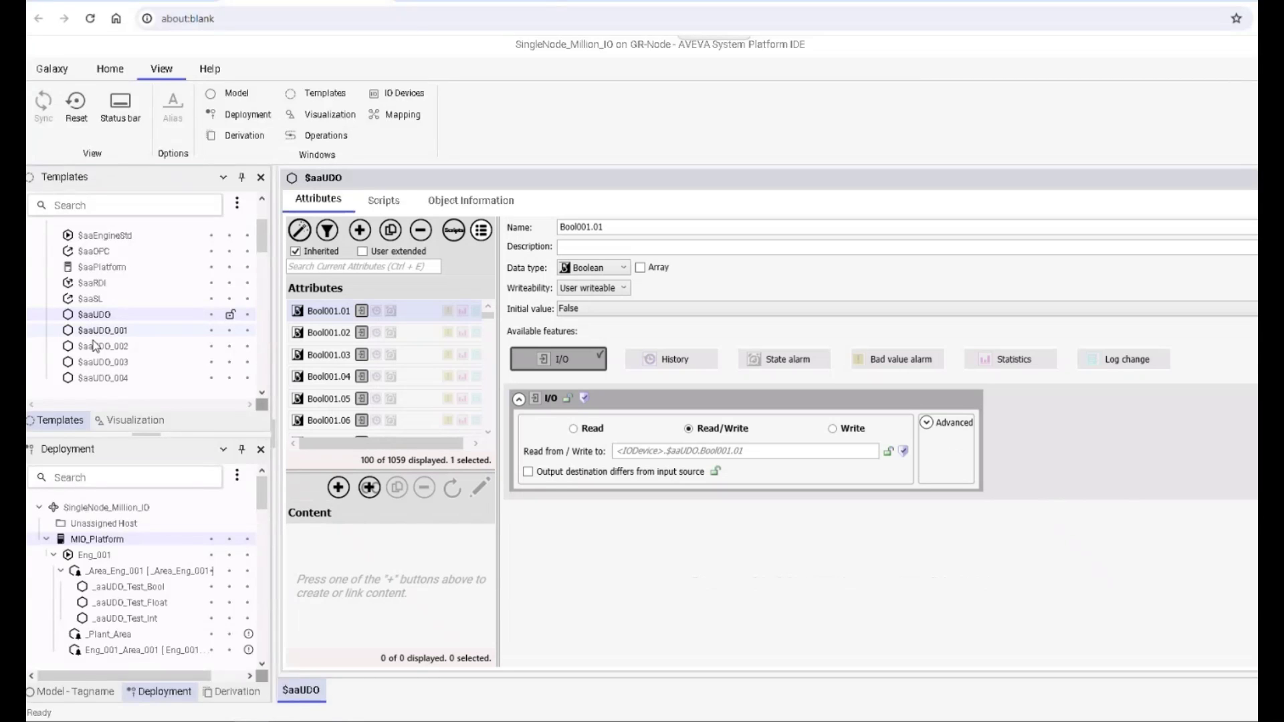
- In the Derivation view, expand $aaUDO to list its instances $aaUDO_001 through $aaUDO_009
click(234, 692)
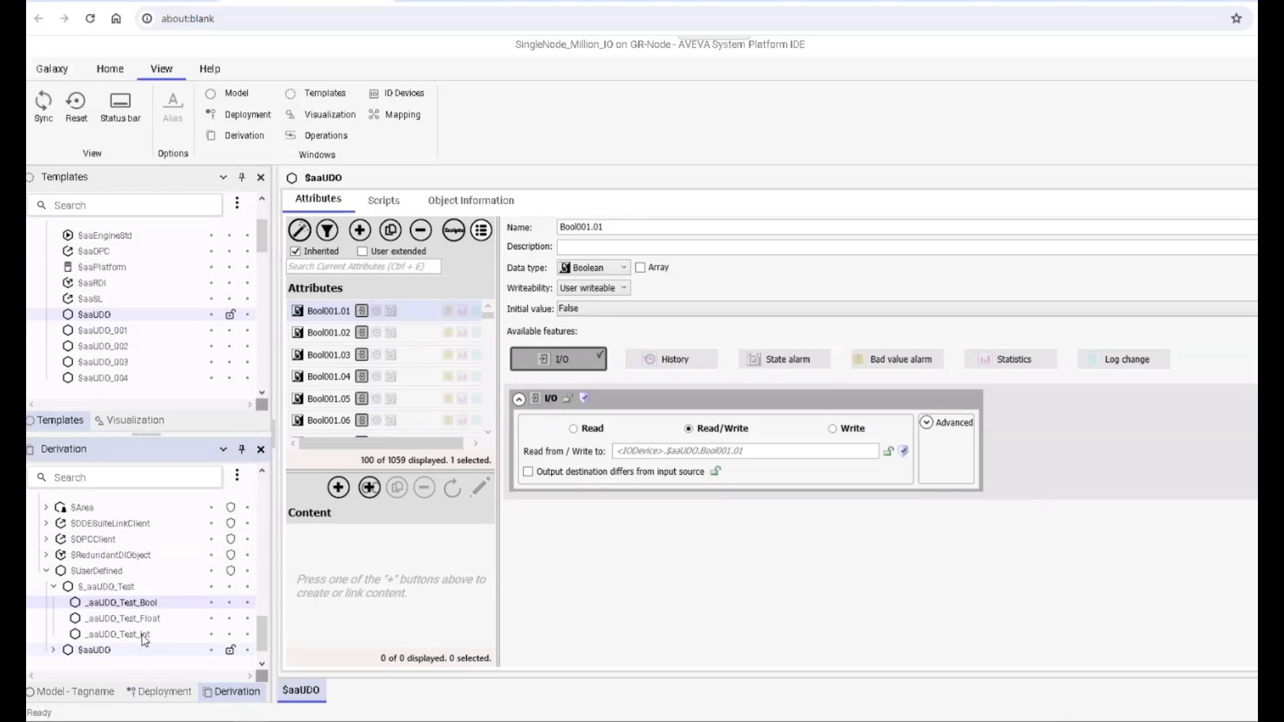
click(82, 648)
scroll(167, 659, down, 2)
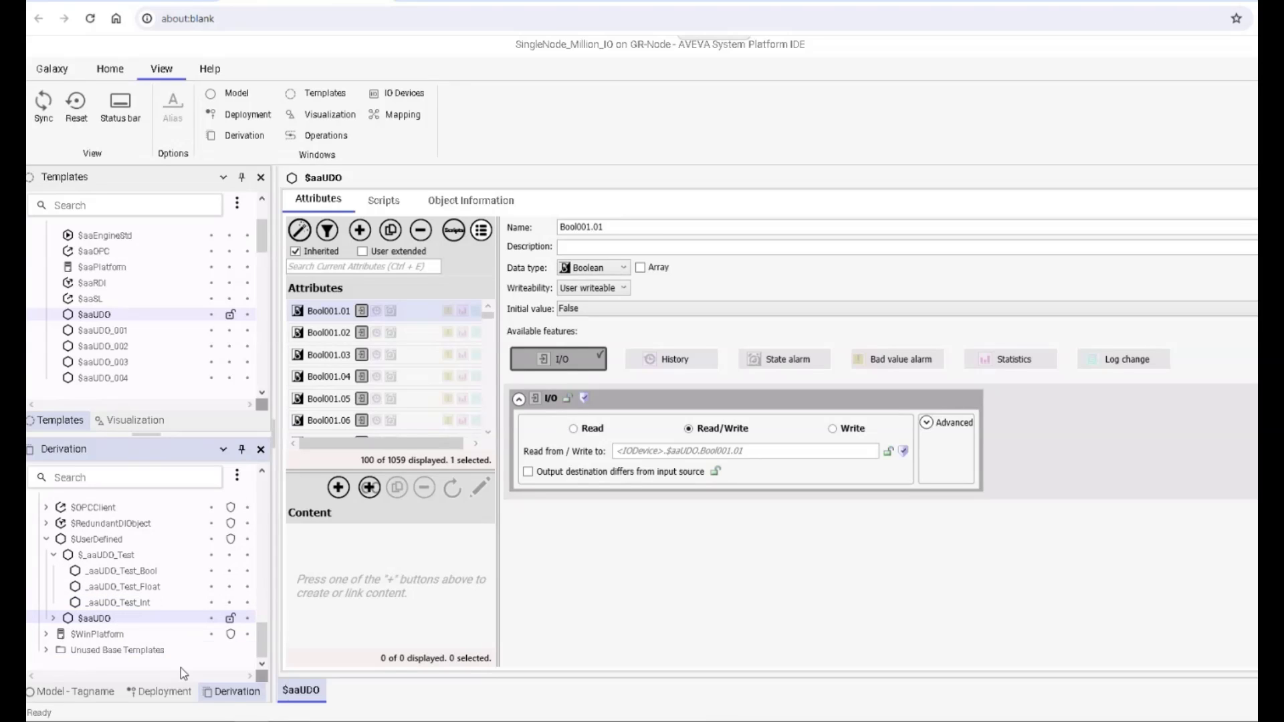
click(53, 618)
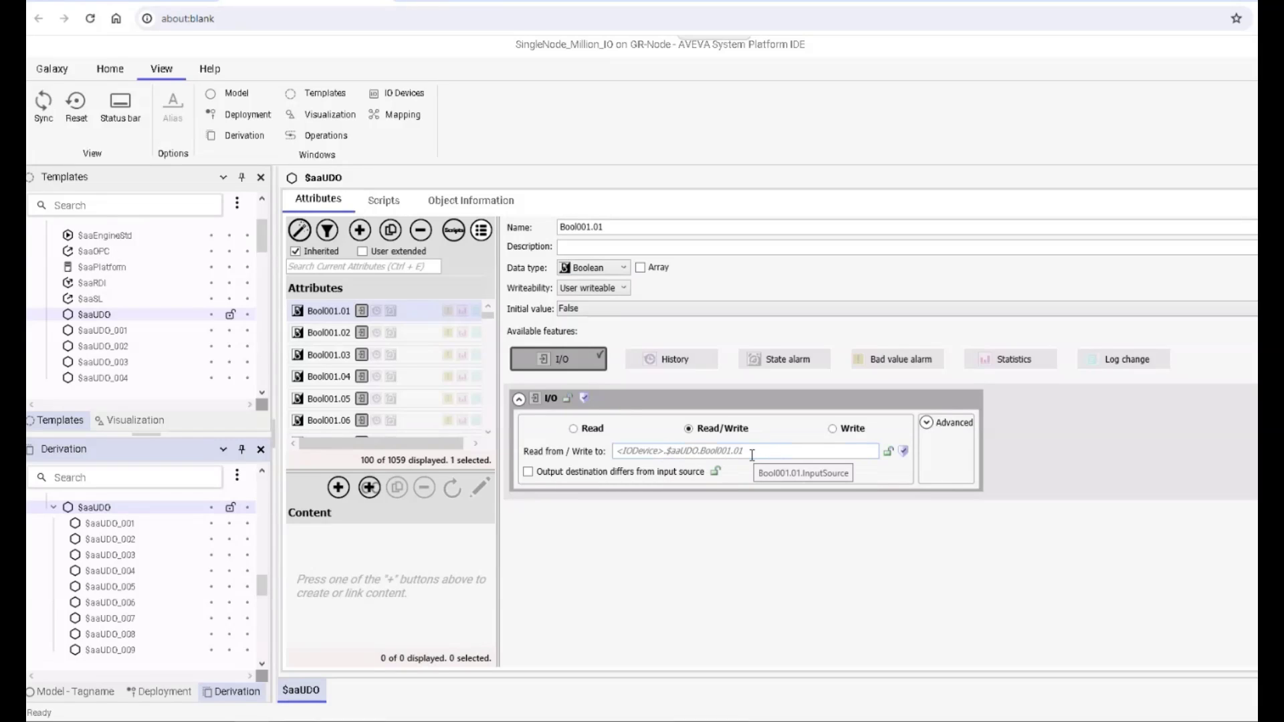
click(753, 456)
drag(746, 453, 672, 454)
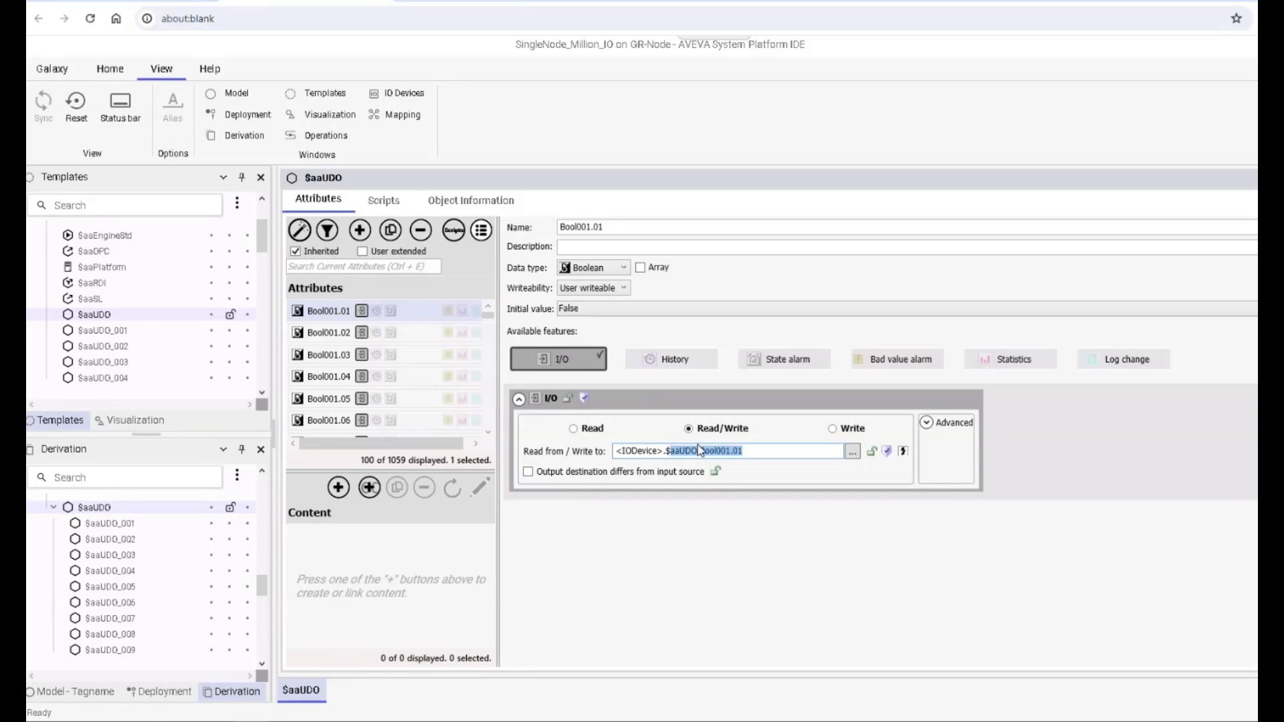
click(758, 454)
drag(758, 454, 697, 451)
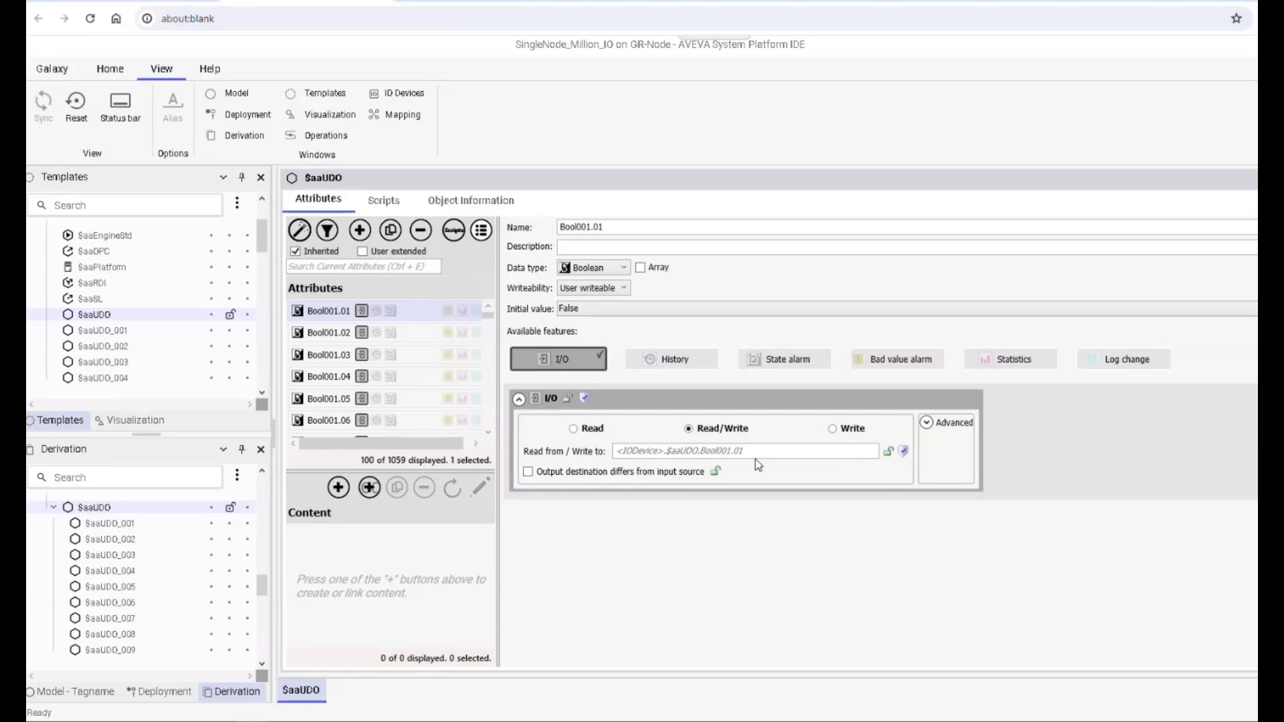
click(753, 450)
drag(749, 450, 731, 450)
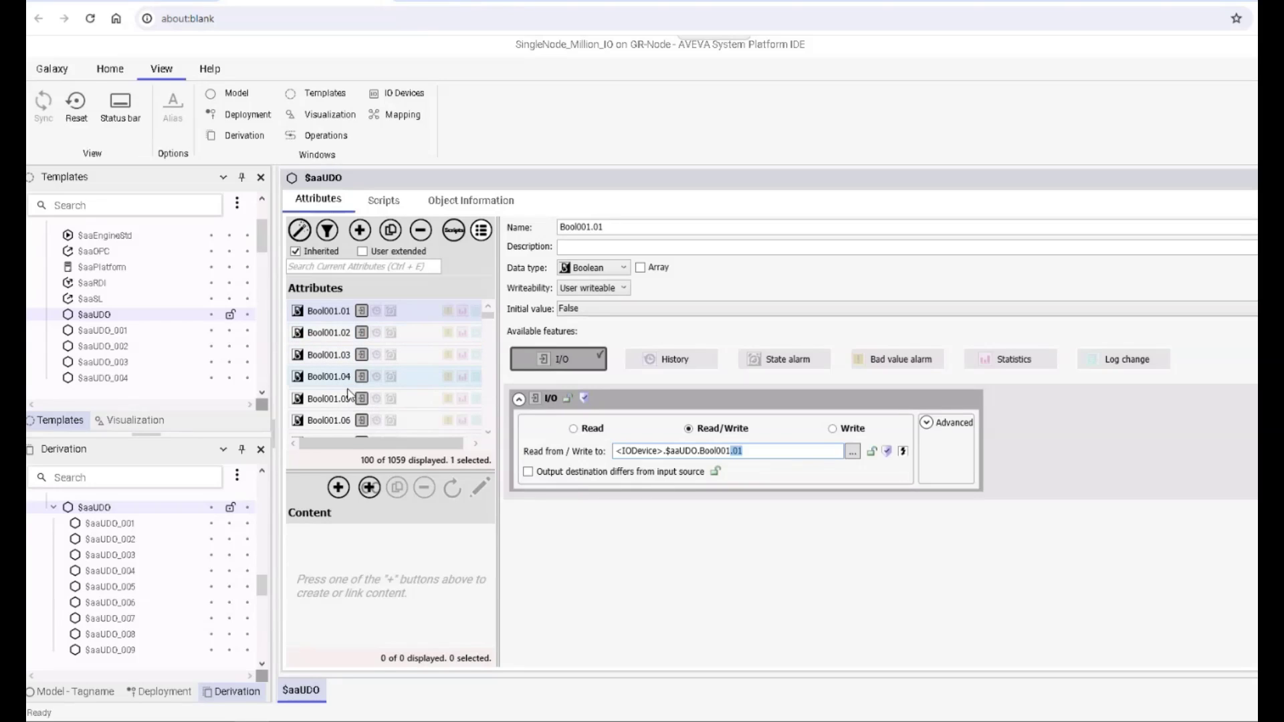
- Select the Float002.F attribute and highlight aaUDO.Float002.F in its <IODevice> I/O reference
scroll(348, 422, down, 3)
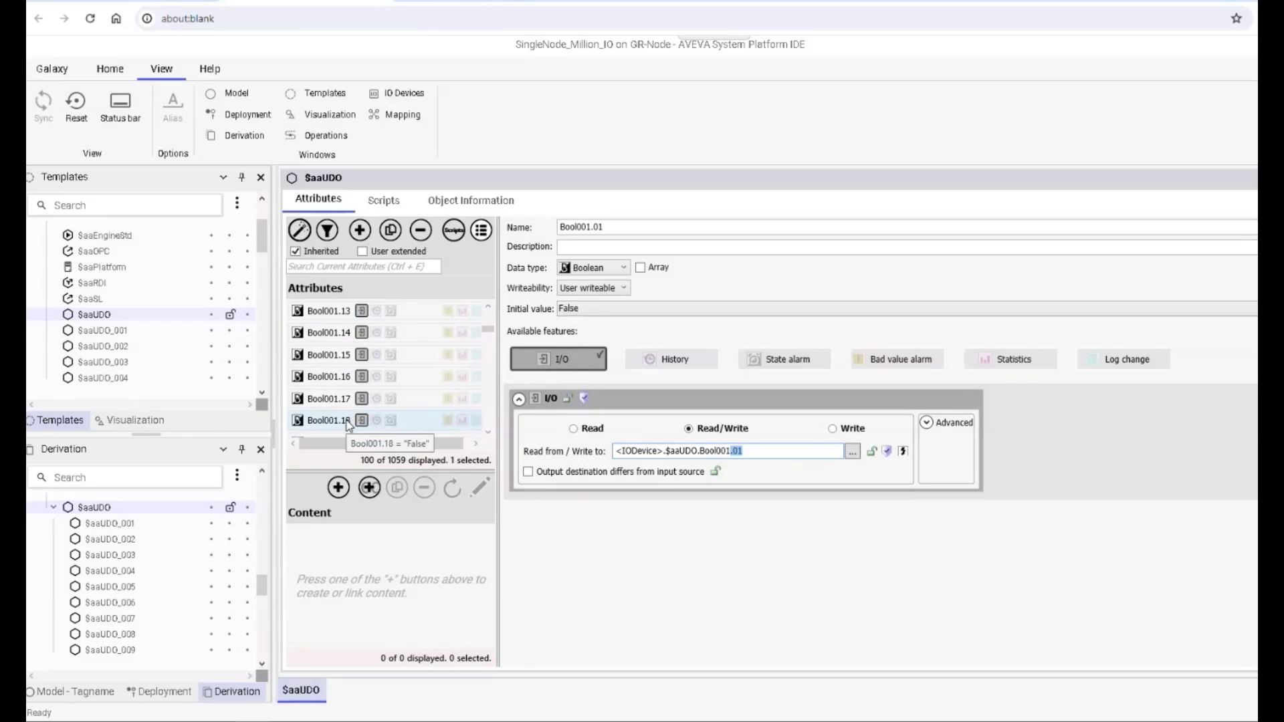
scroll(341, 401, down, 4)
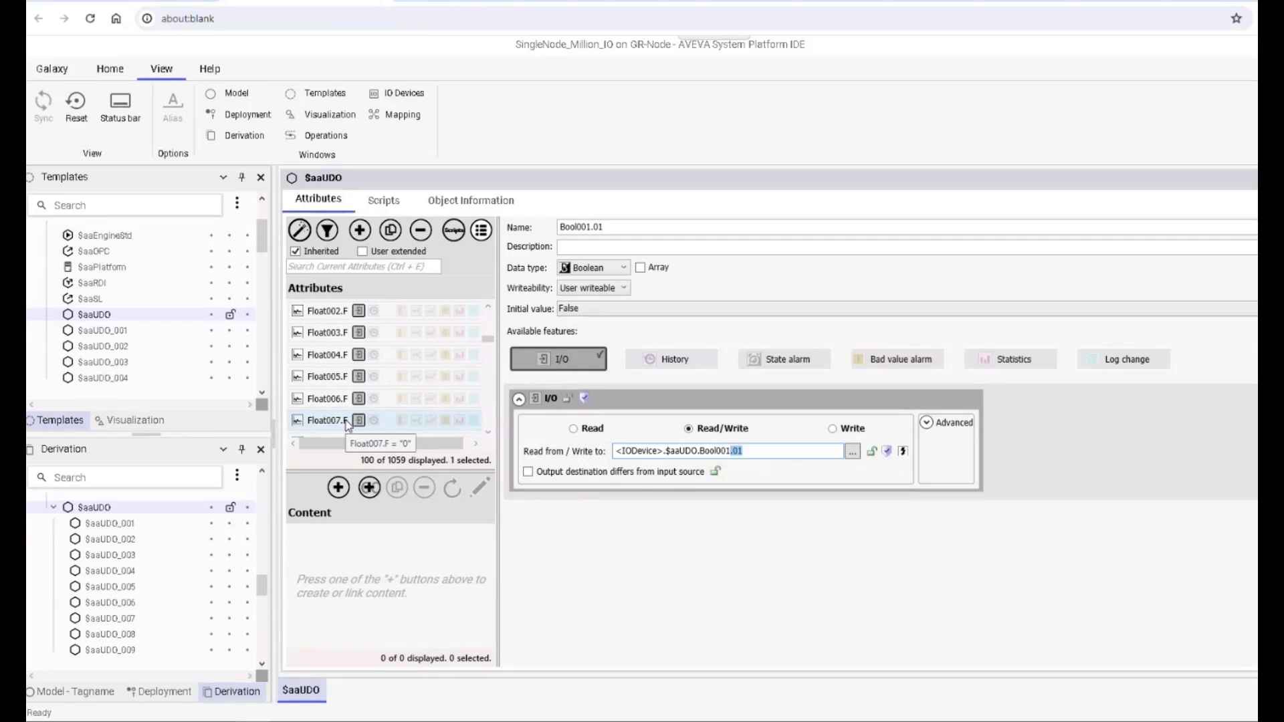
click(321, 316)
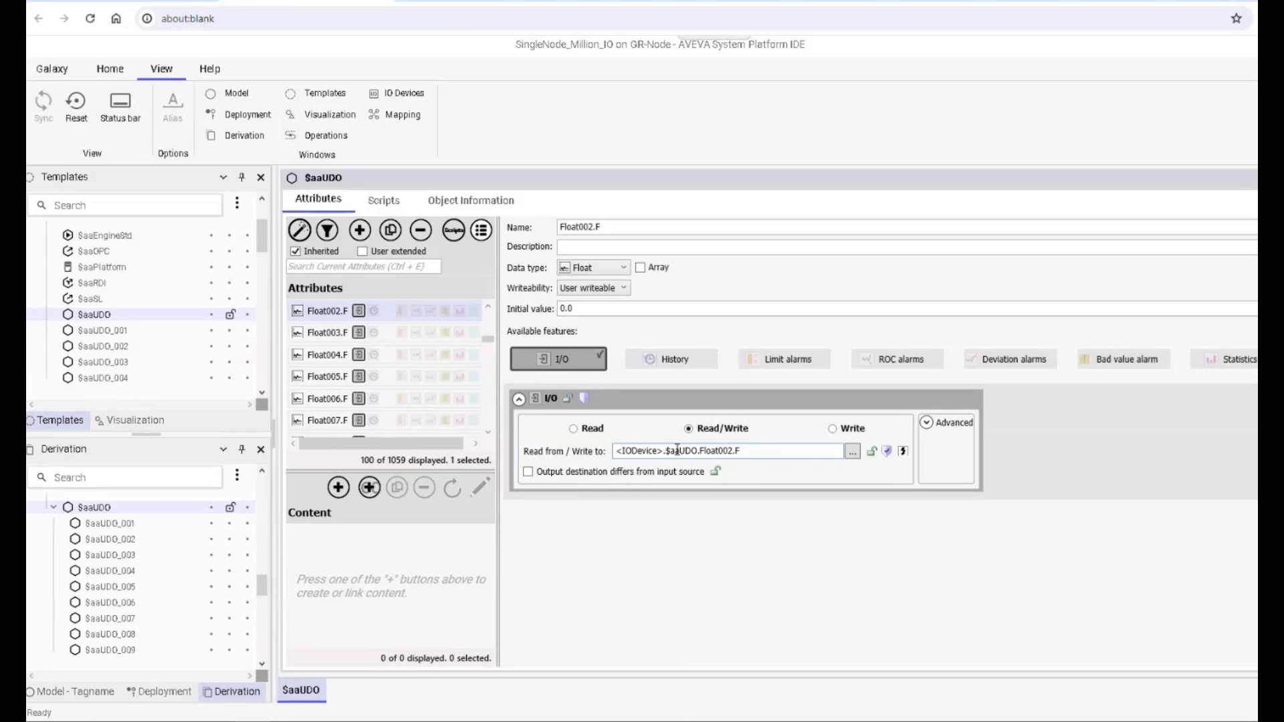
drag(671, 451, 773, 450)
- Bring Object Viewer forward and reveal Watch List 1 with Bool01.01, Float001.F and Int001
mouse_move(358, 719)
click(358, 672)
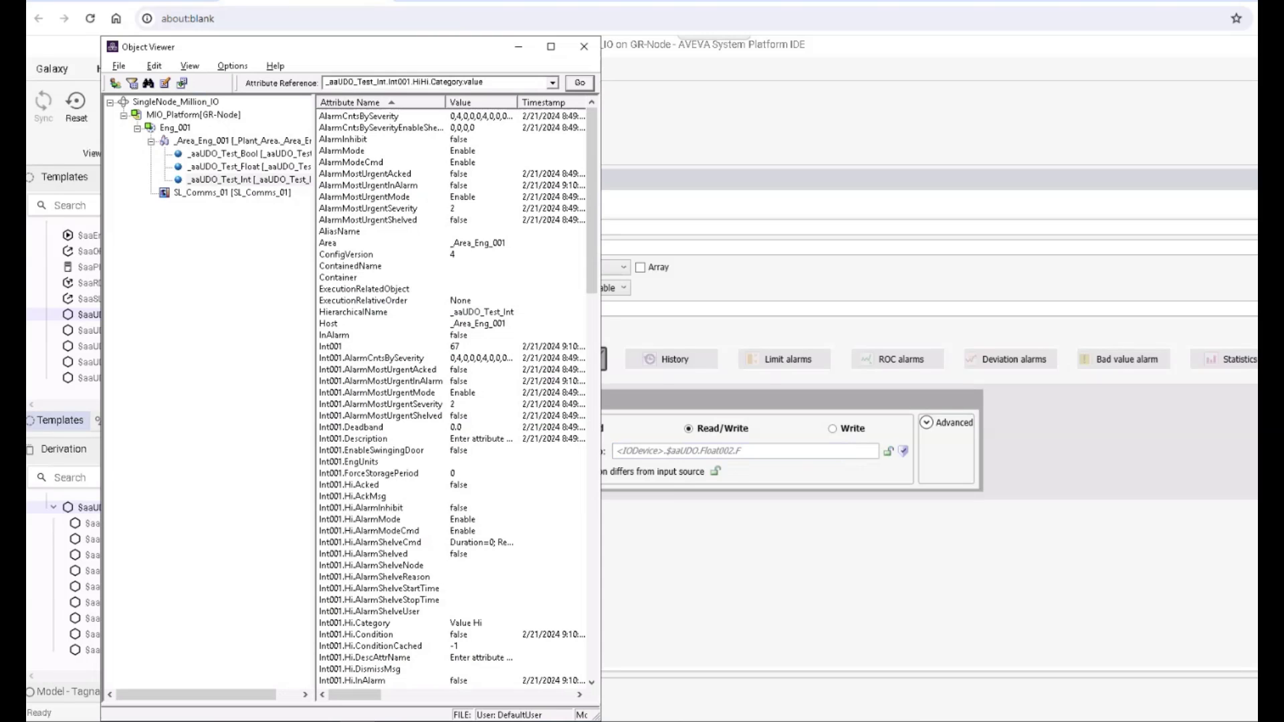
drag(281, 706, 273, 573)
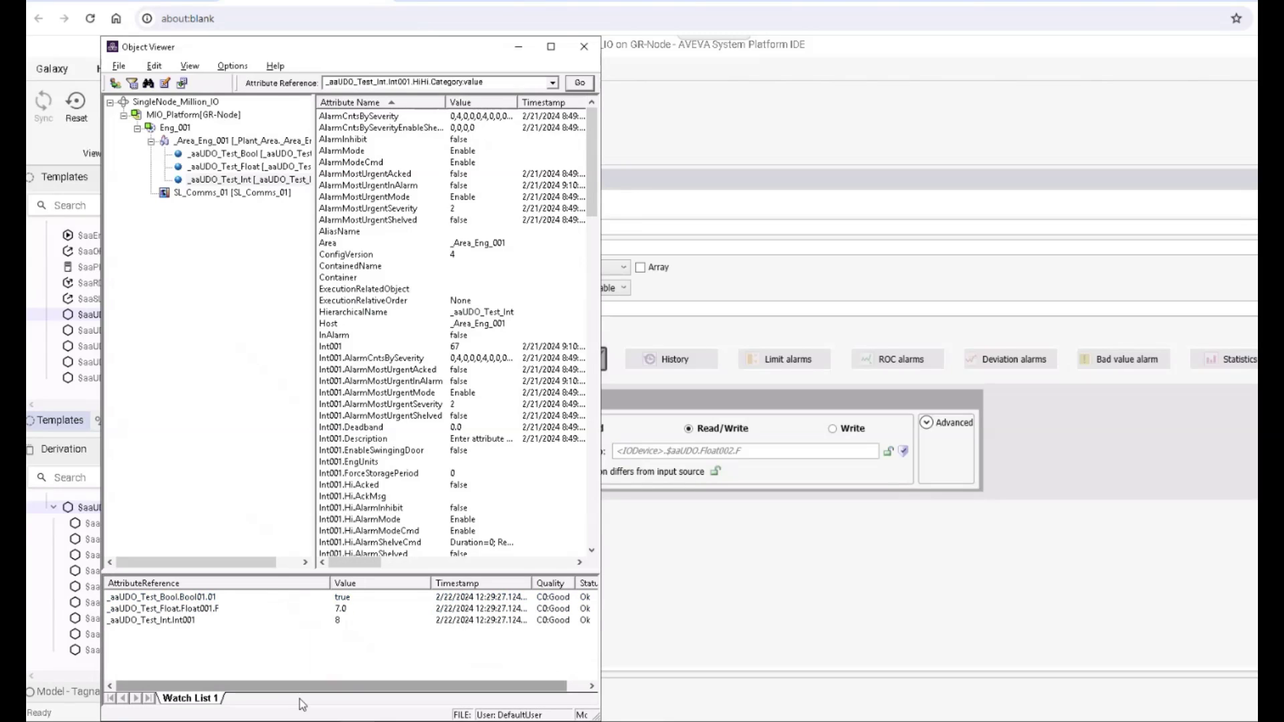
- In OCMC, show OI.SIM_01.1 Diagnostics > Device Groups > Normal items with a widened Name column
key(alt+Tab)
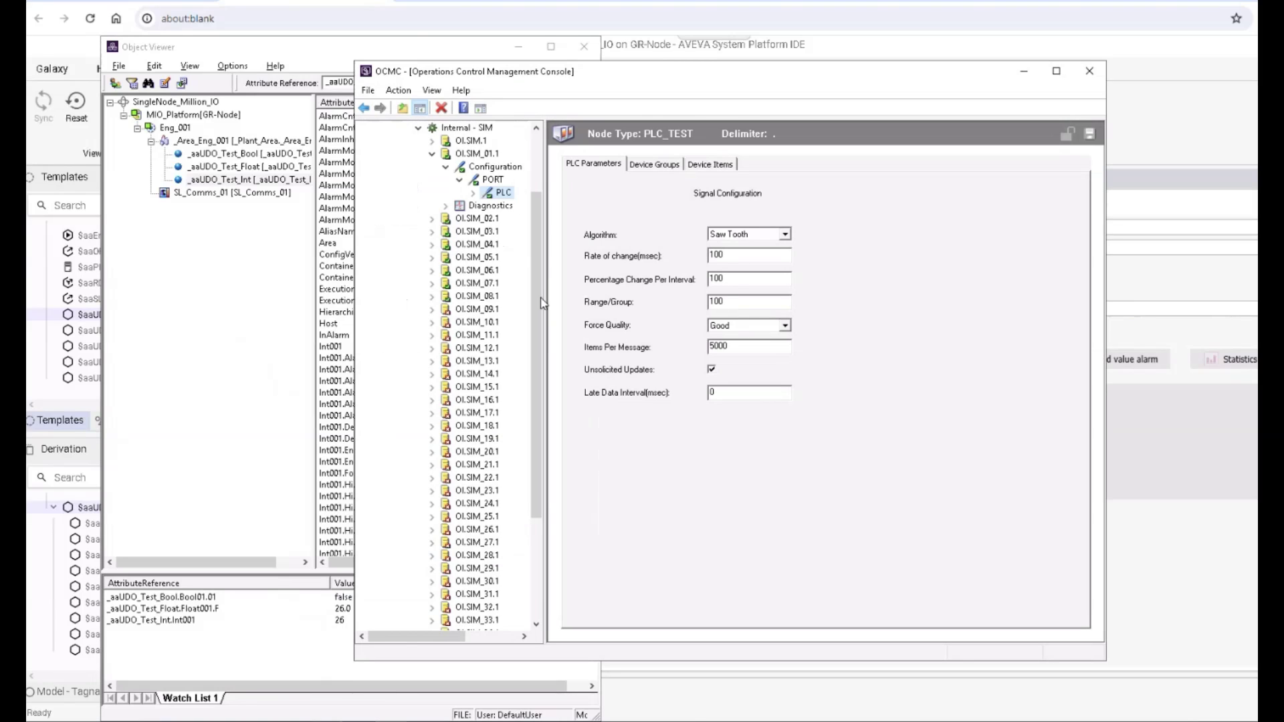
click(488, 207)
click(446, 207)
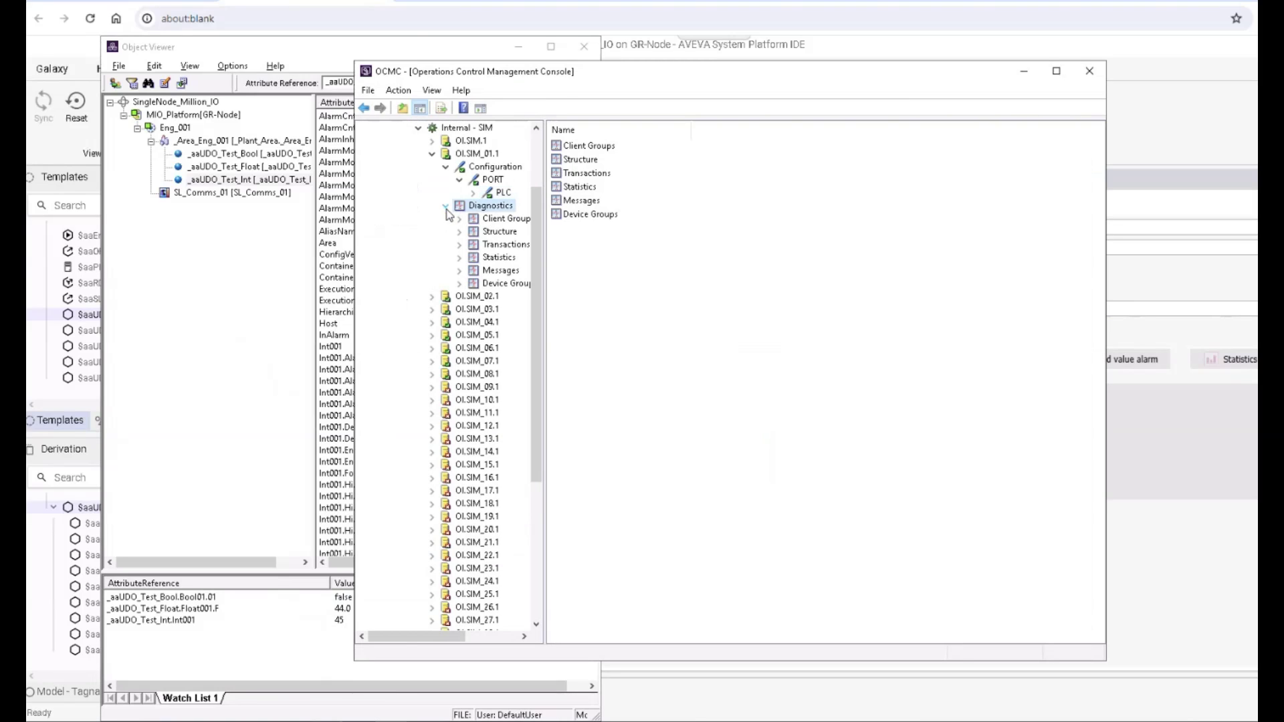
click(475, 284)
click(459, 283)
click(507, 296)
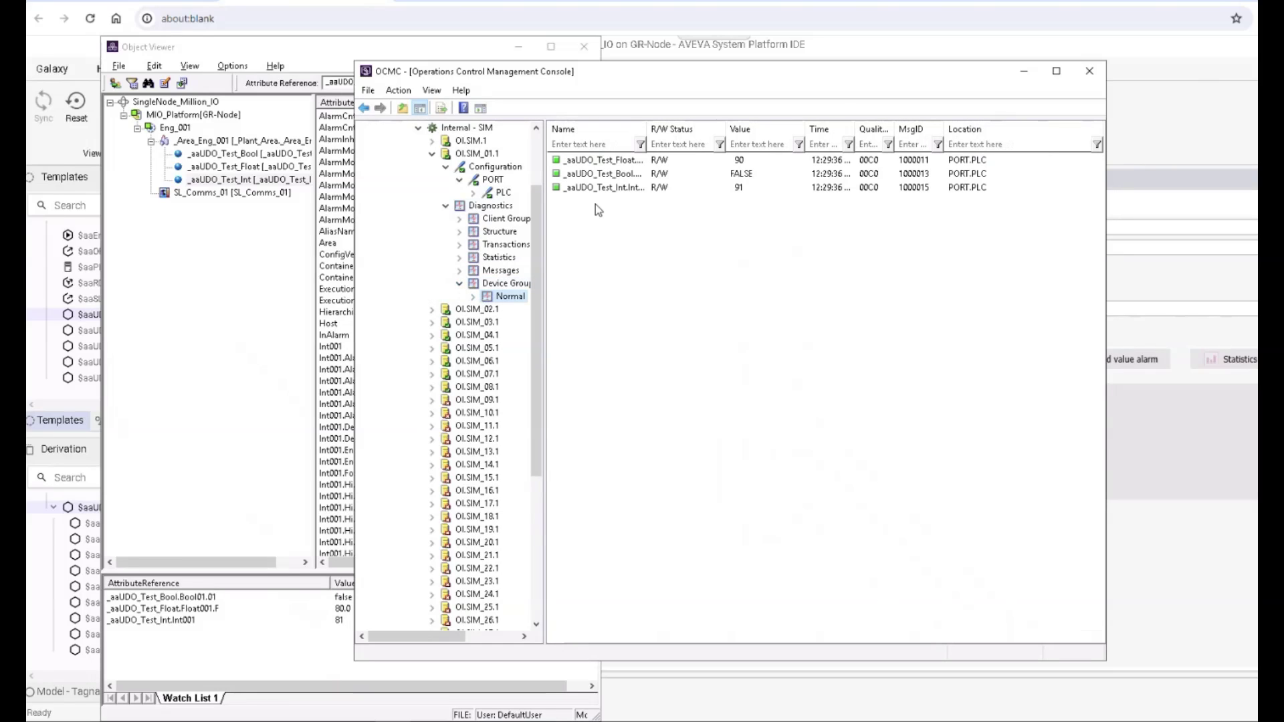
drag(648, 130, 735, 129)
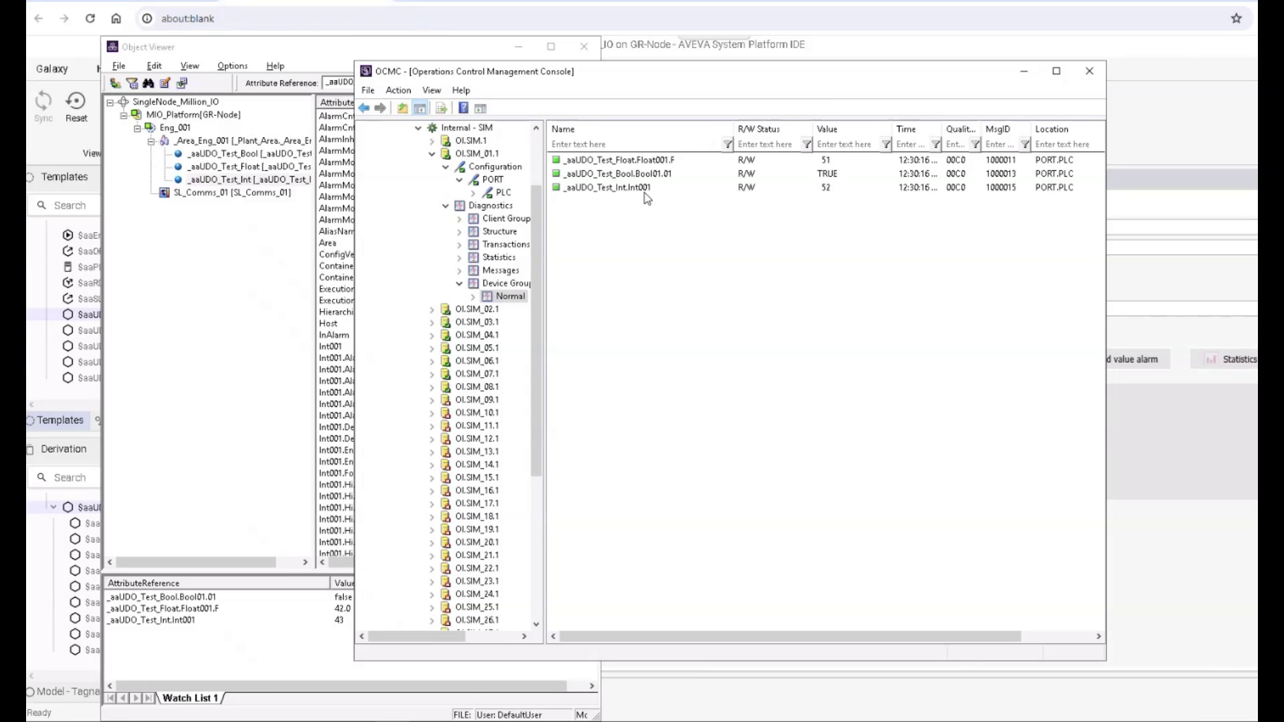
- Browse ProgramData > Wonderware > OI-Server > $Operations Integration Supervisory Servers$ > OI.SIM > OI.SIM
mouse_move(180, 719)
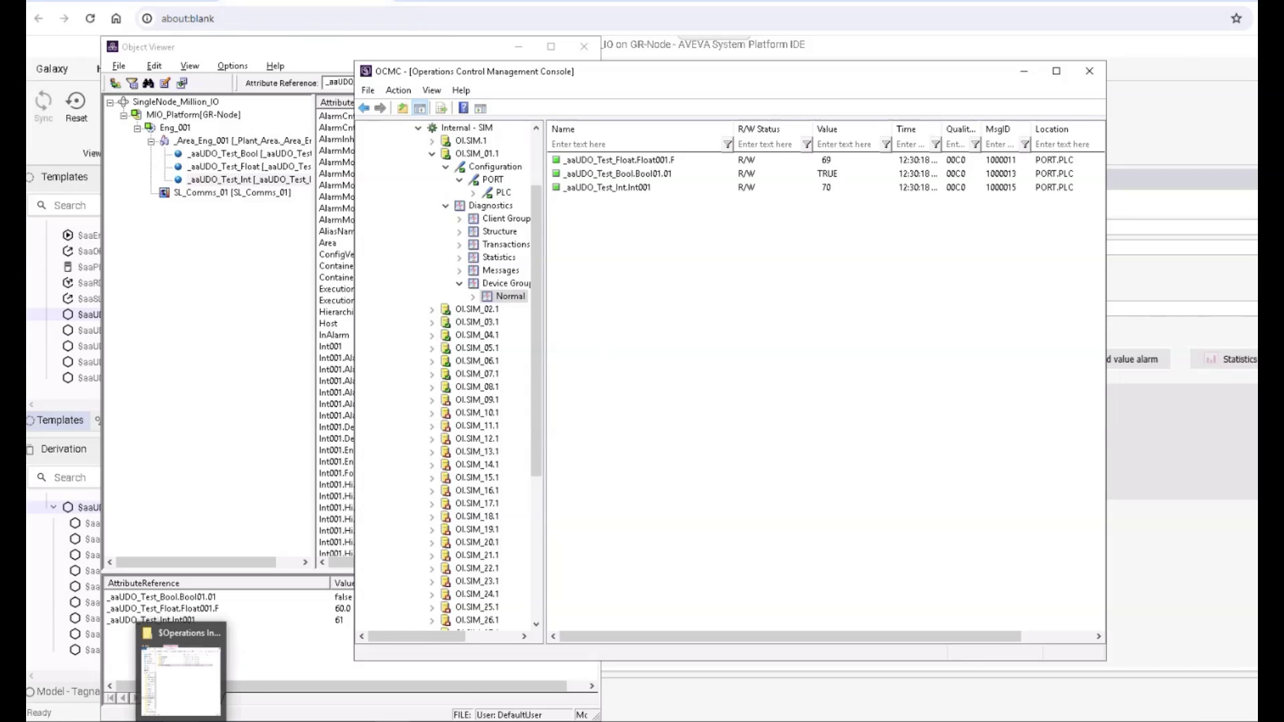
click(180, 676)
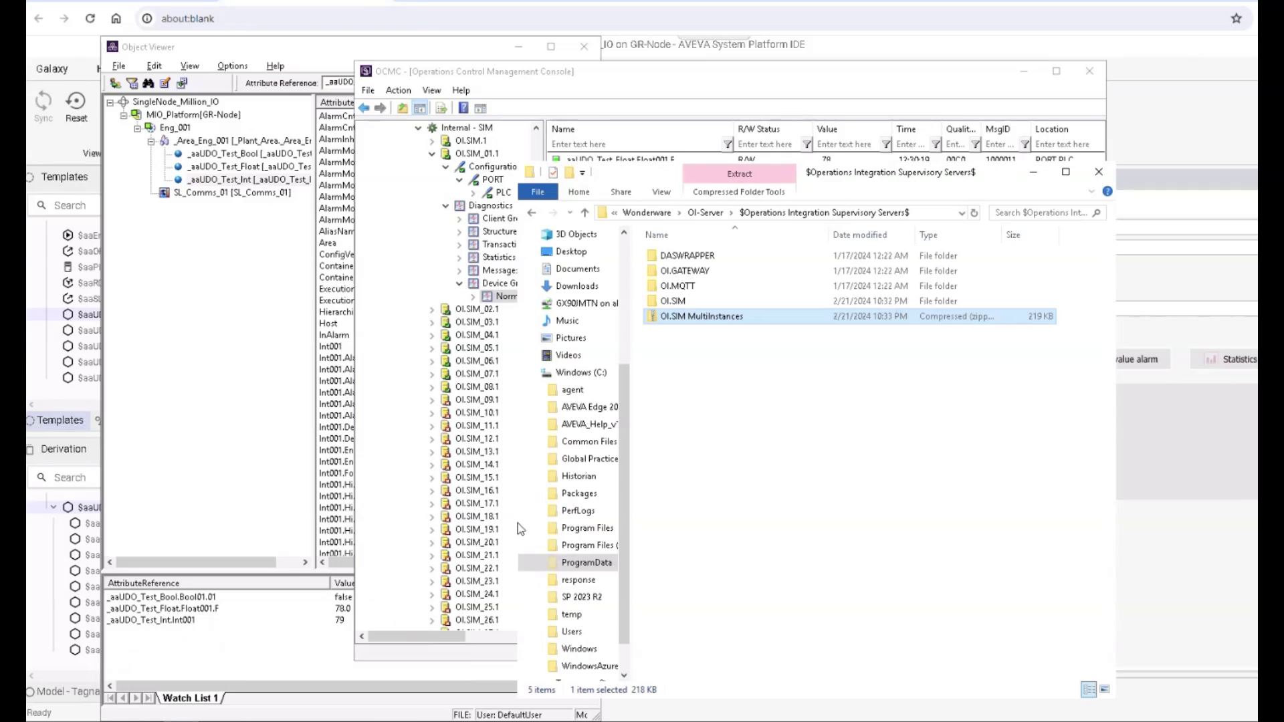
click(592, 566)
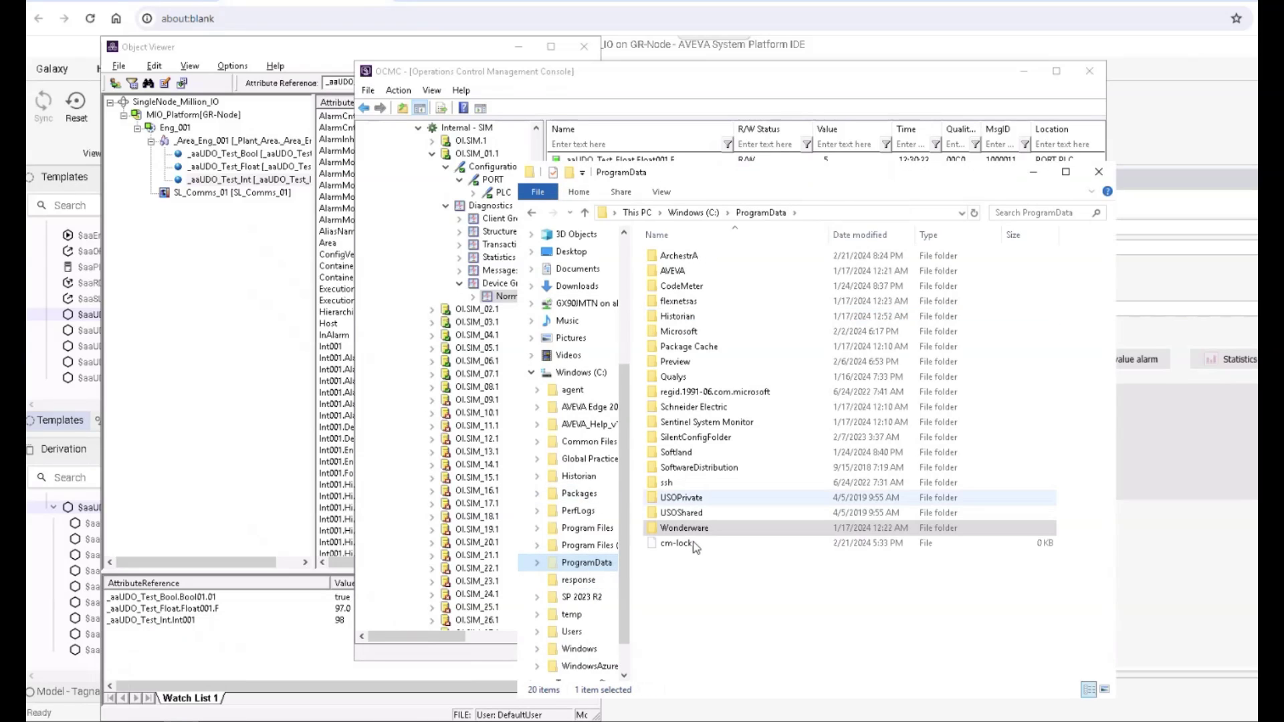
double_click(677, 528)
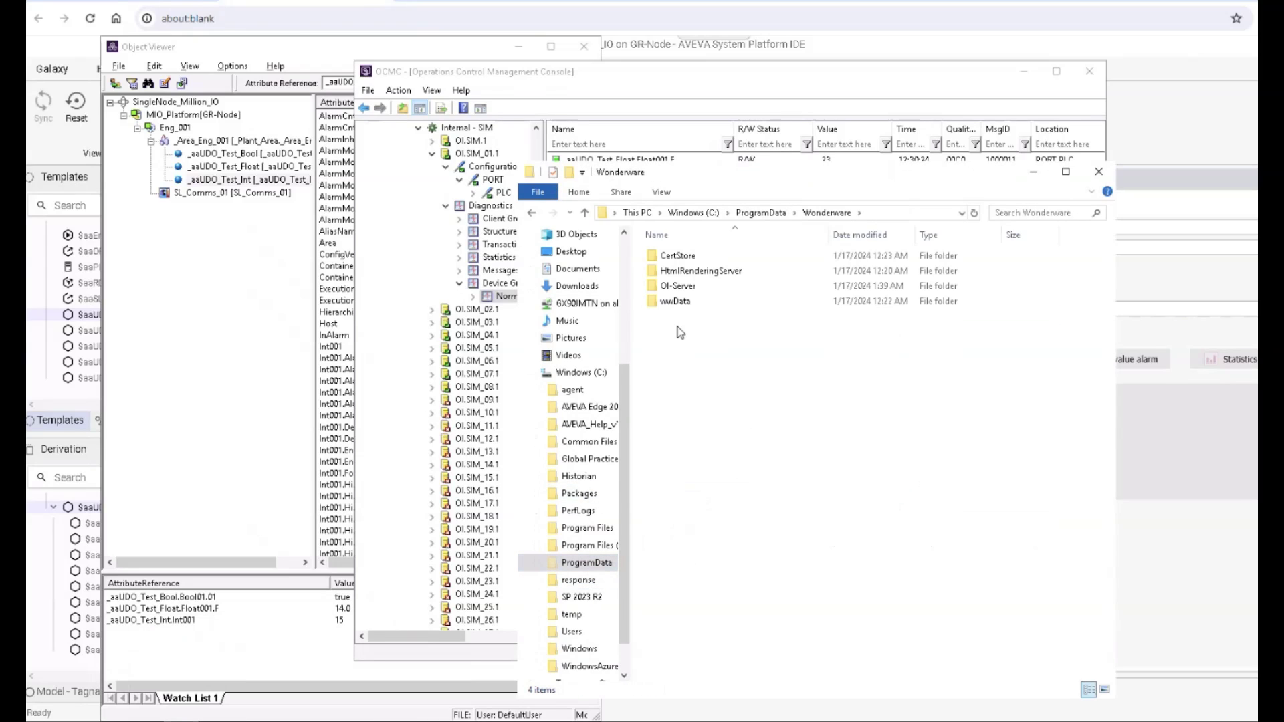
double_click(678, 287)
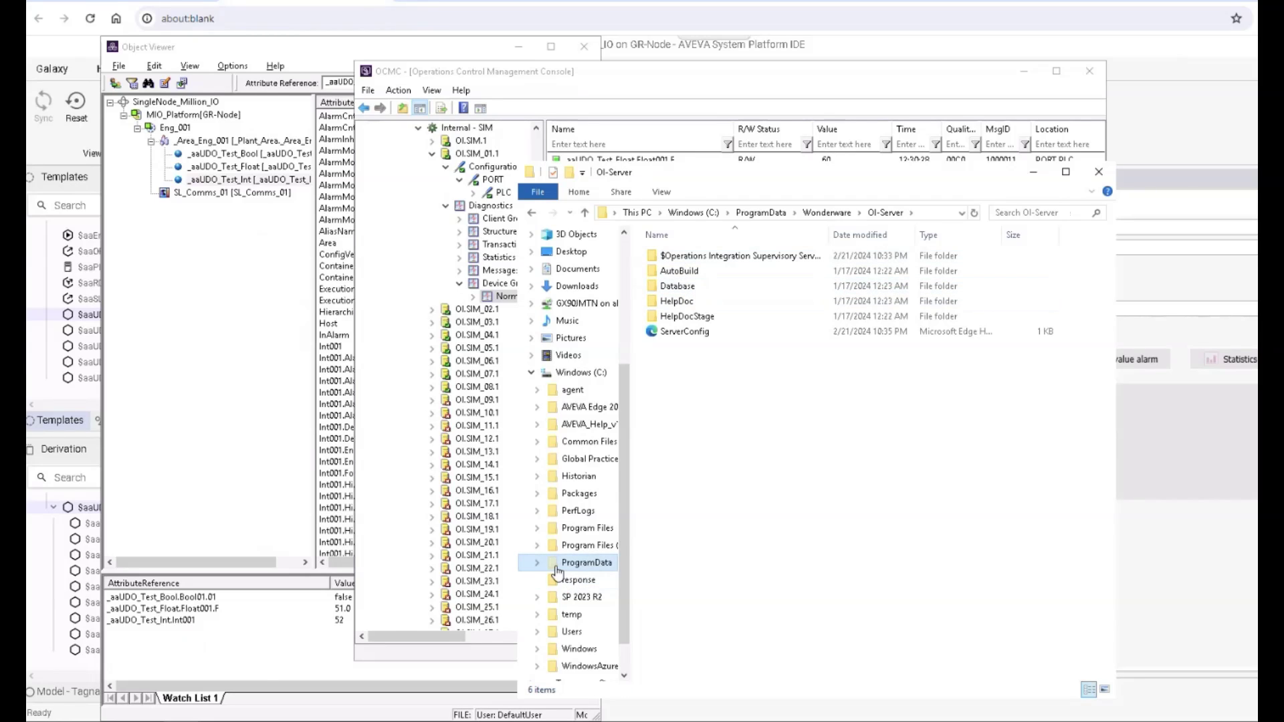
double_click(675, 257)
double_click(674, 305)
click(670, 261)
double_click(671, 259)
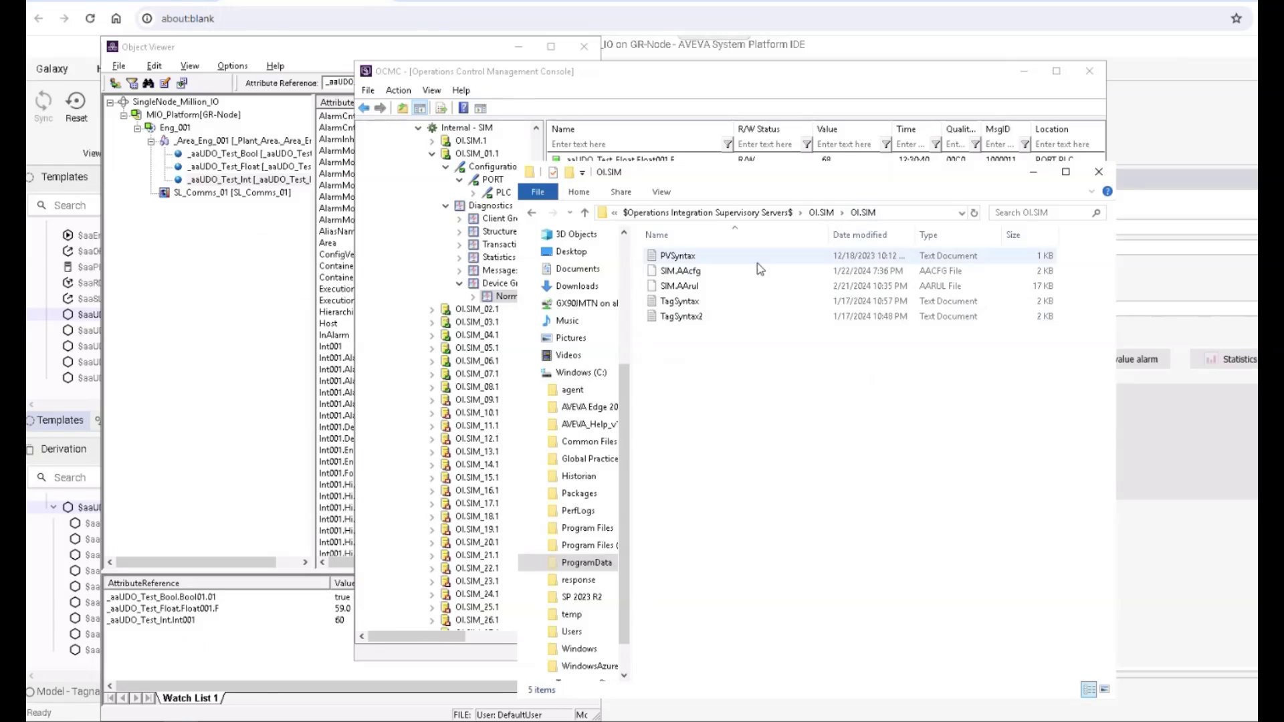
- Open TagSyntax in Notepad at full screen height and highlight the boolean rule comment
double_click(680, 303)
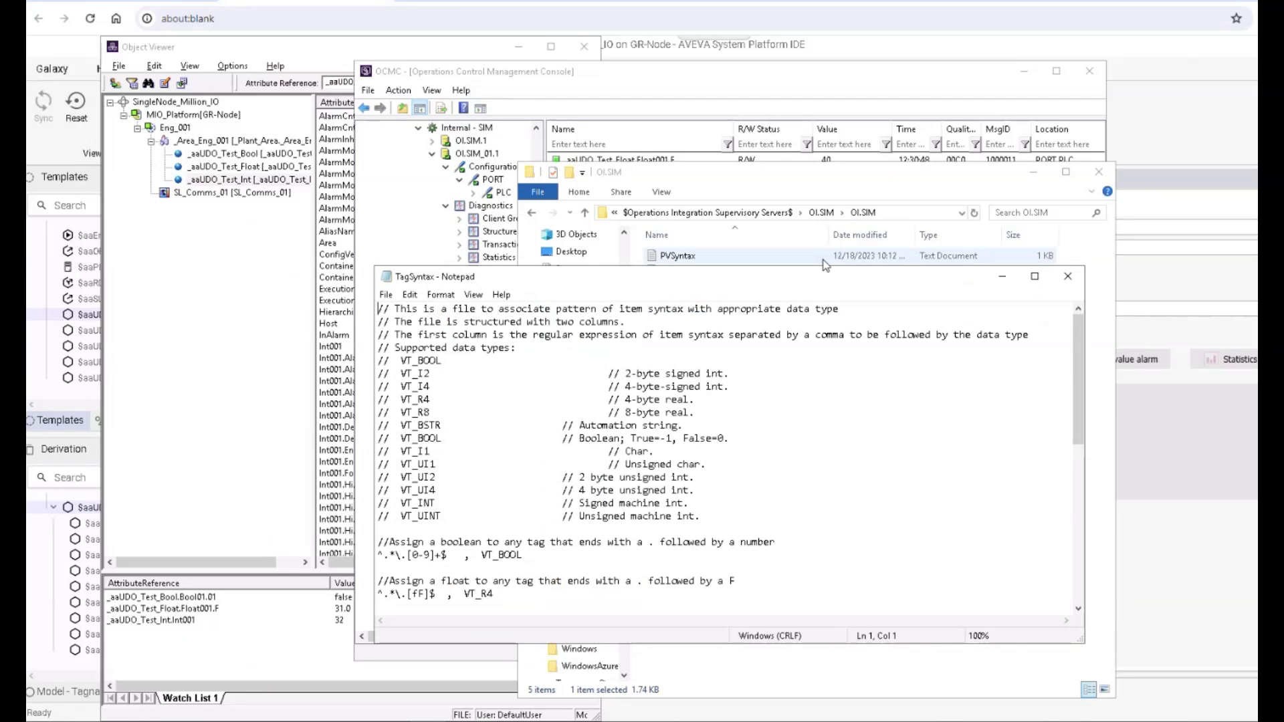
drag(826, 267, 789, 35)
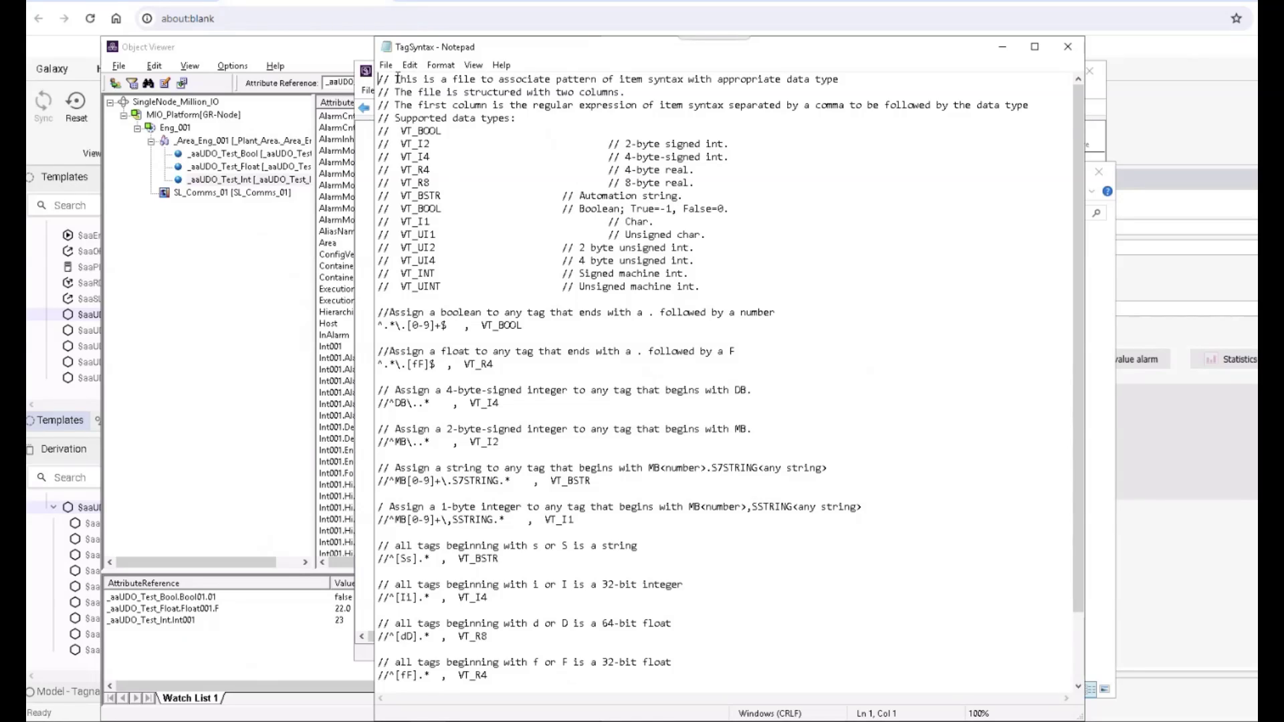
drag(395, 78, 366, 78)
drag(378, 312, 802, 312)
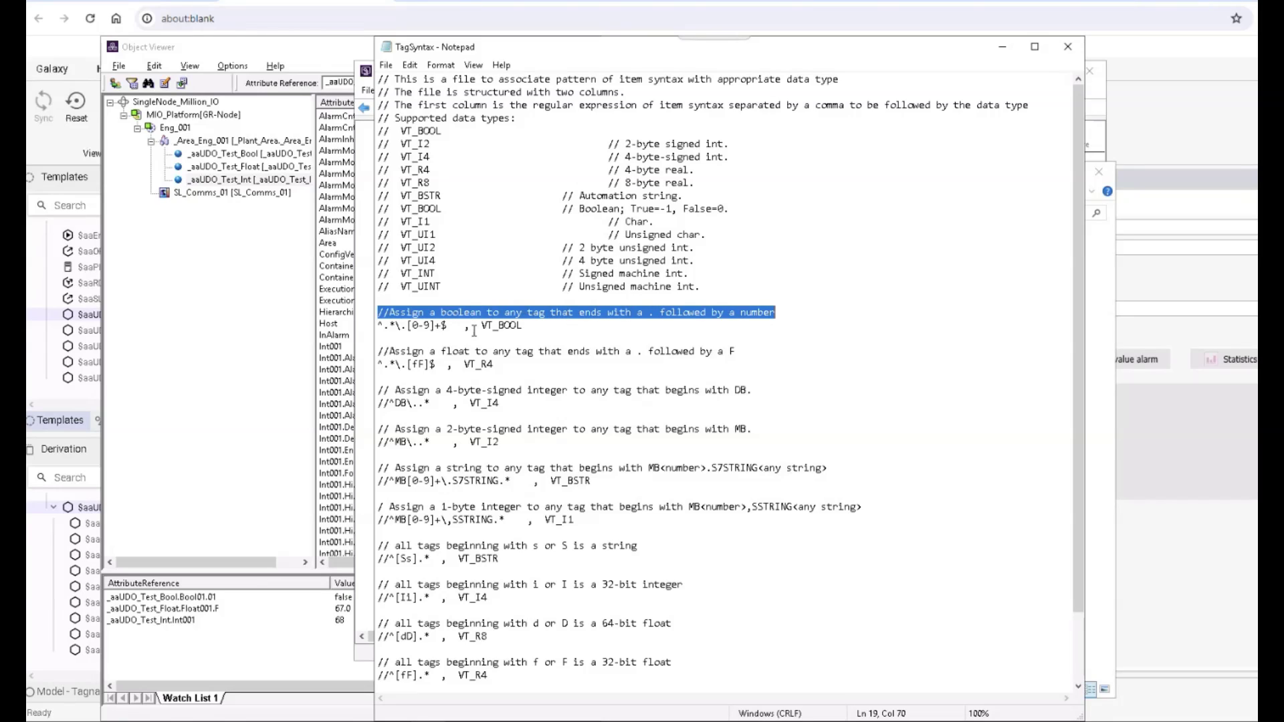
drag(539, 324, 375, 332)
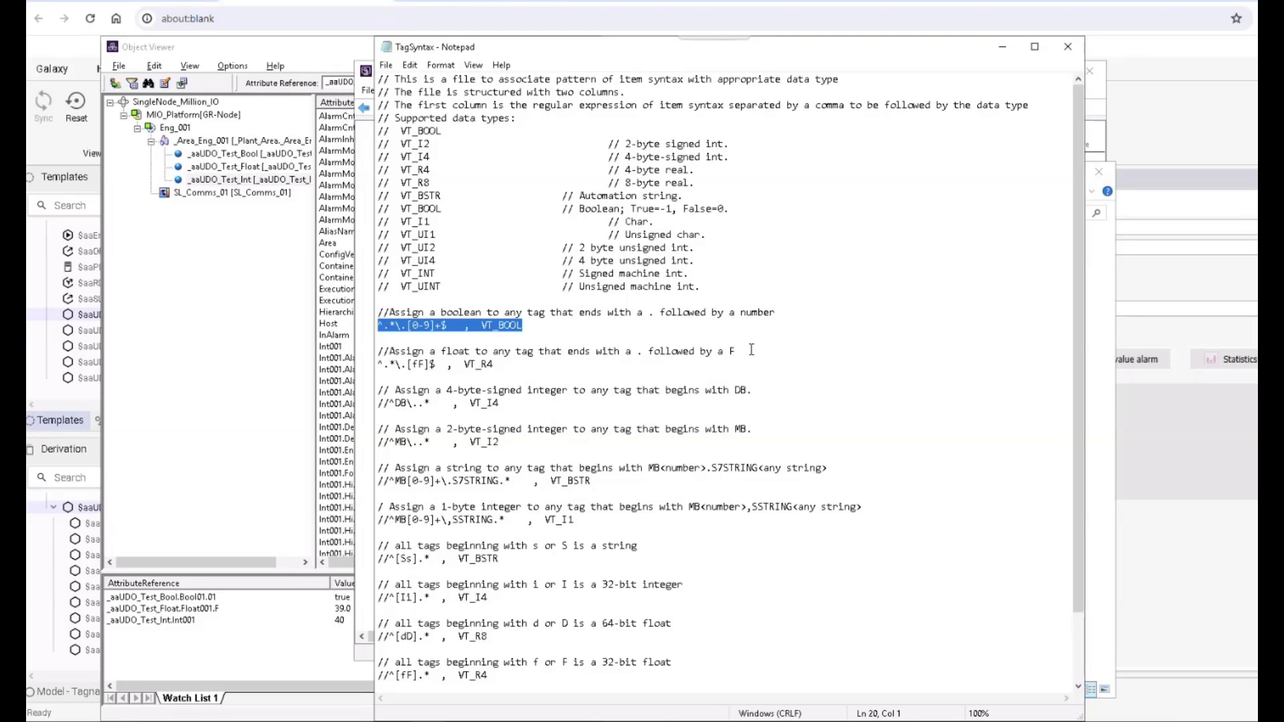
drag(751, 350, 367, 351)
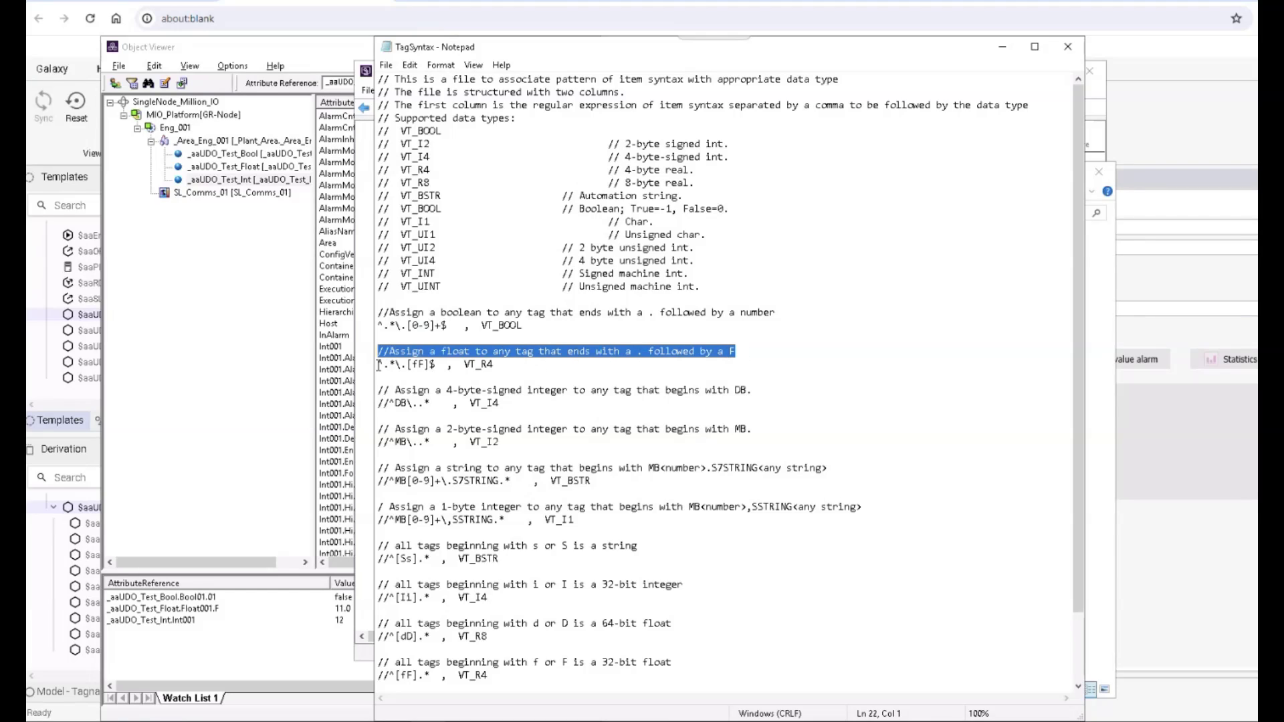
drag(378, 364, 497, 362)
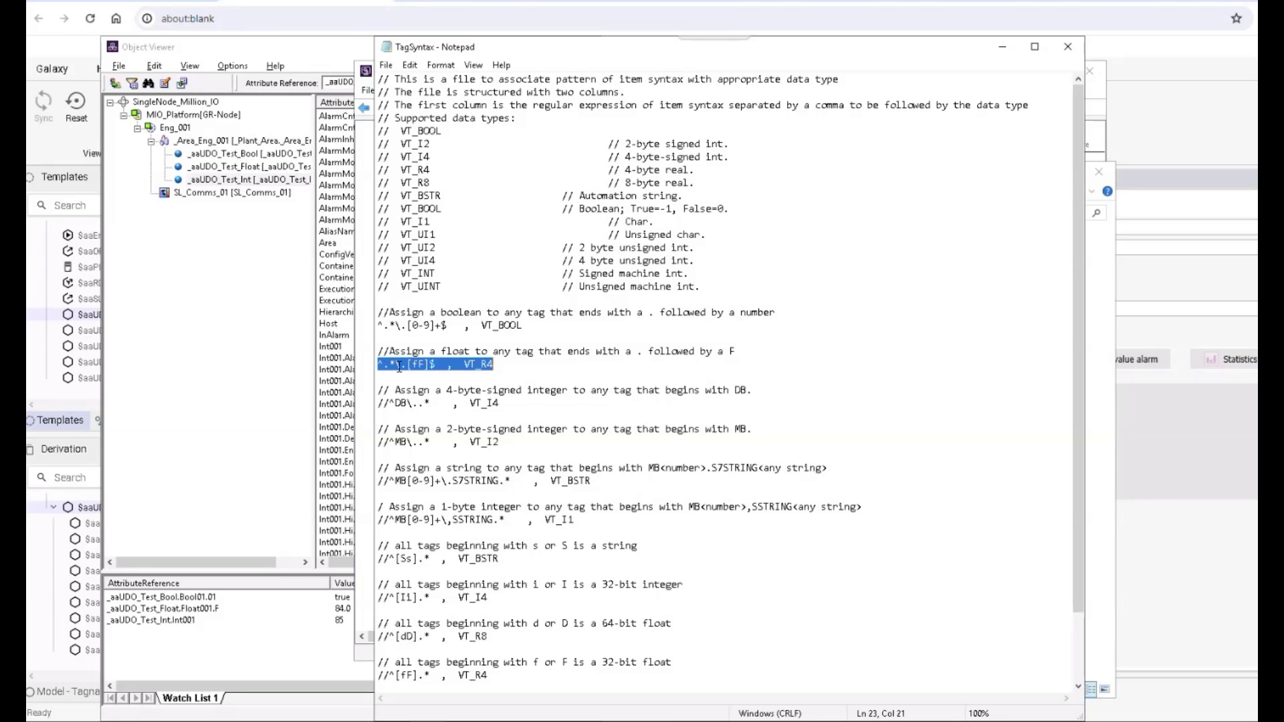
drag(401, 367, 365, 366)
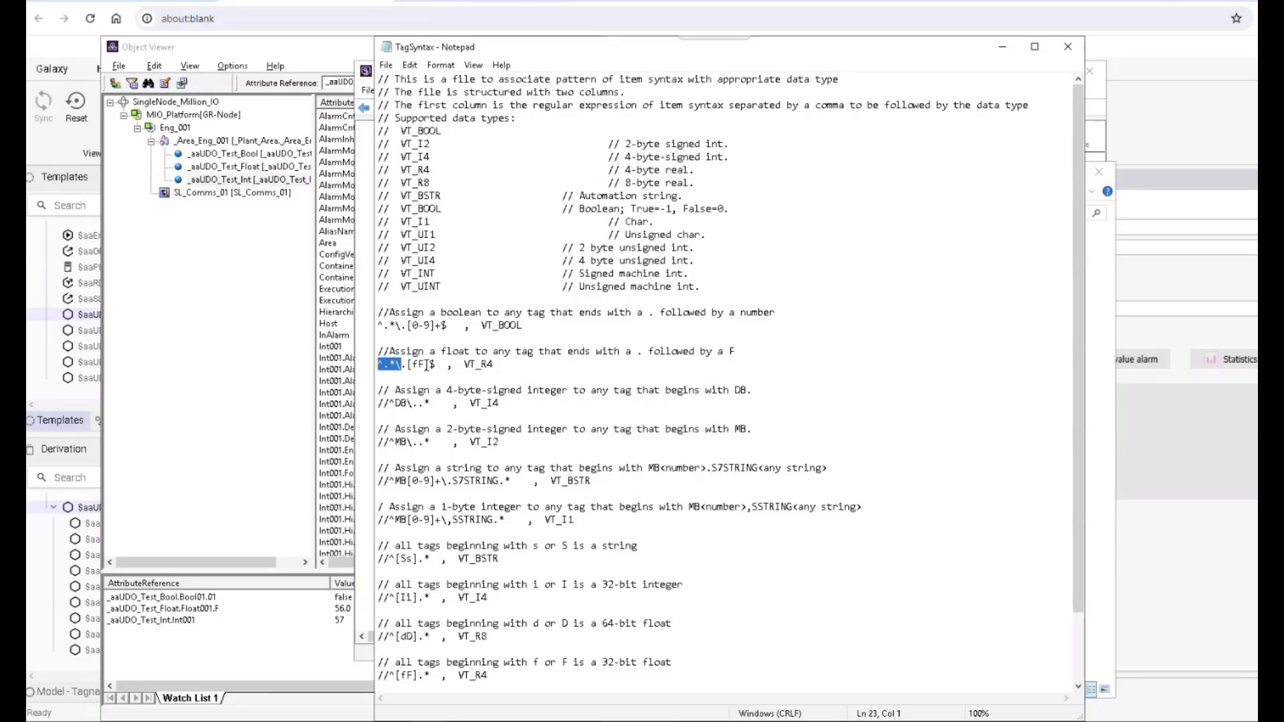
drag(500, 364, 458, 365)
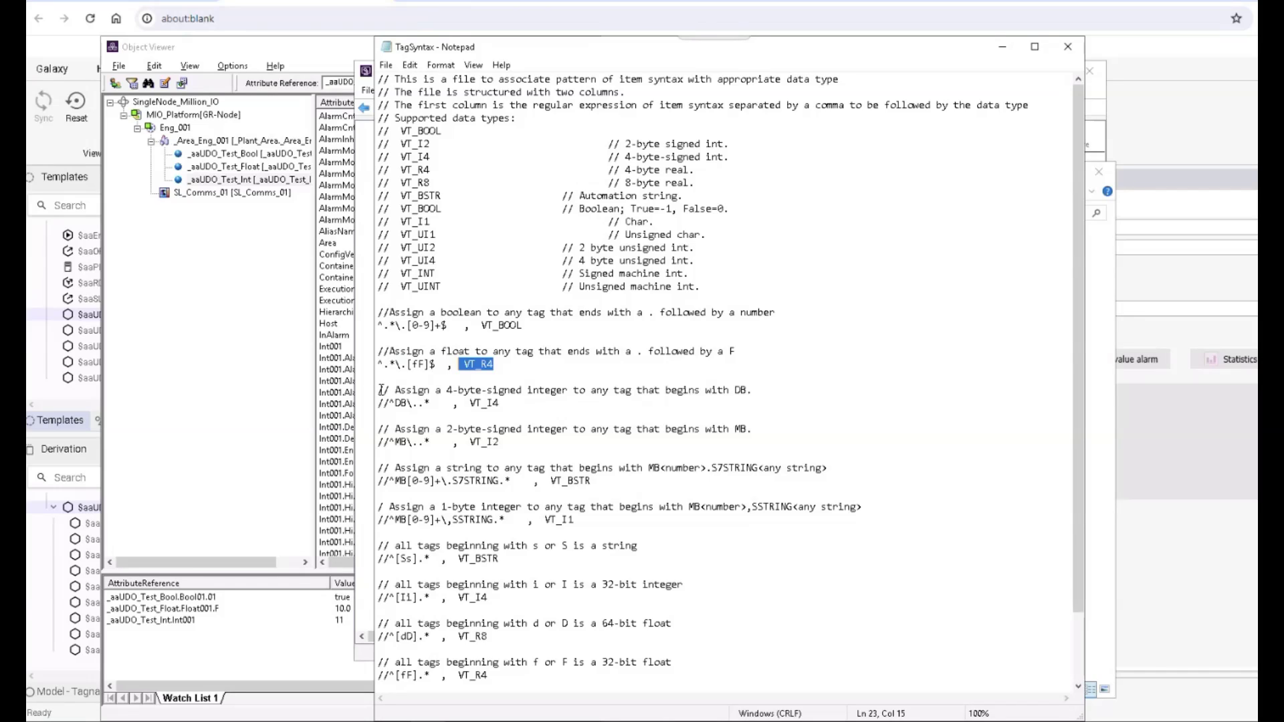
drag(381, 390, 771, 393)
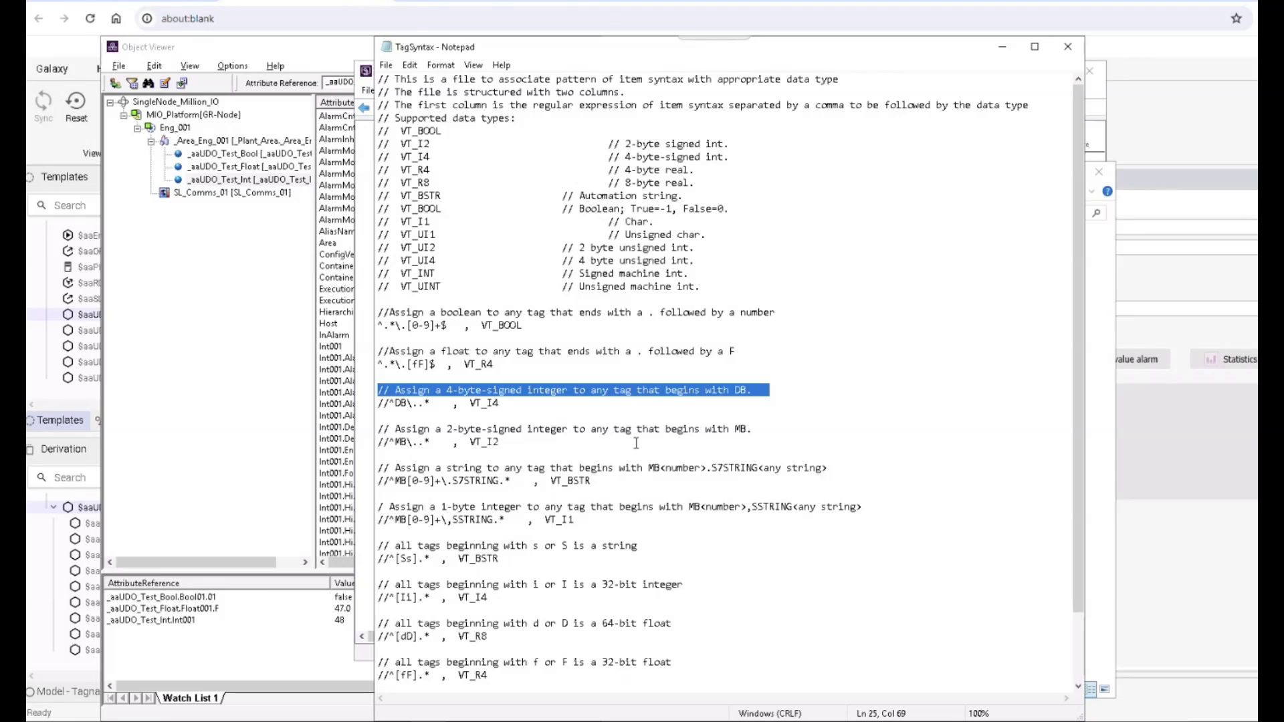
scroll(703, 467, down, 2)
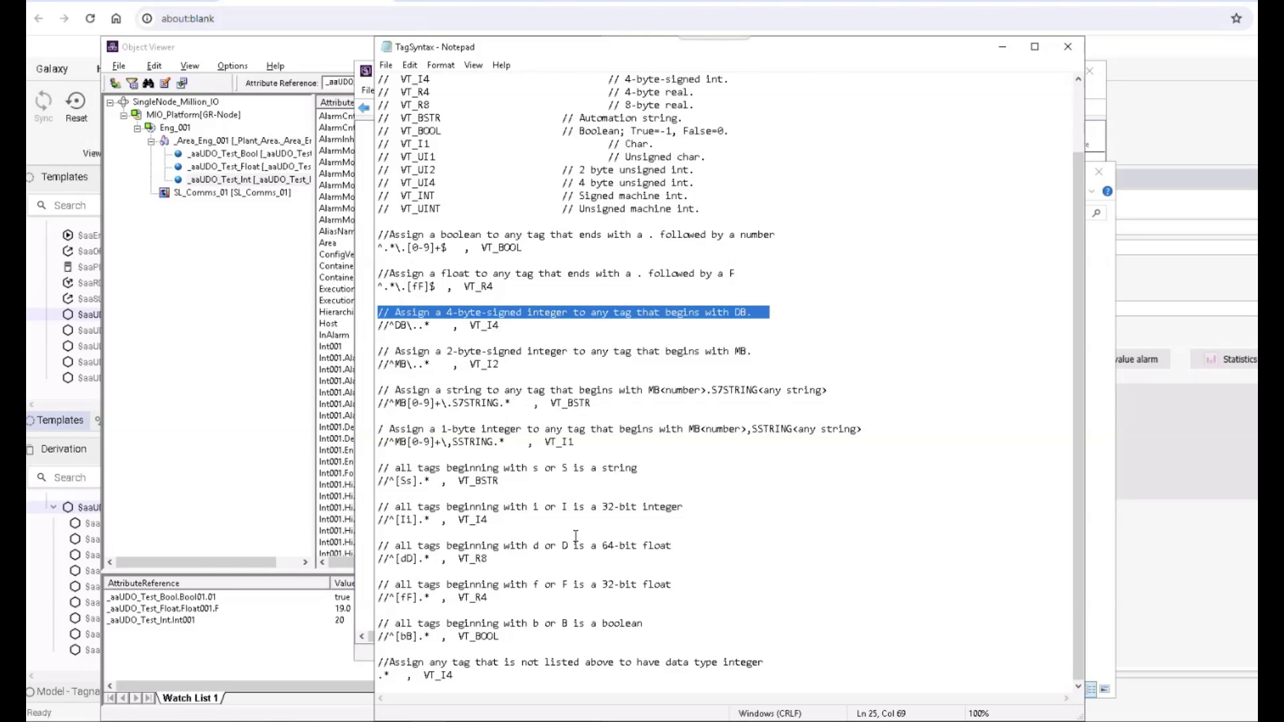
scroll(684, 271, up, 2)
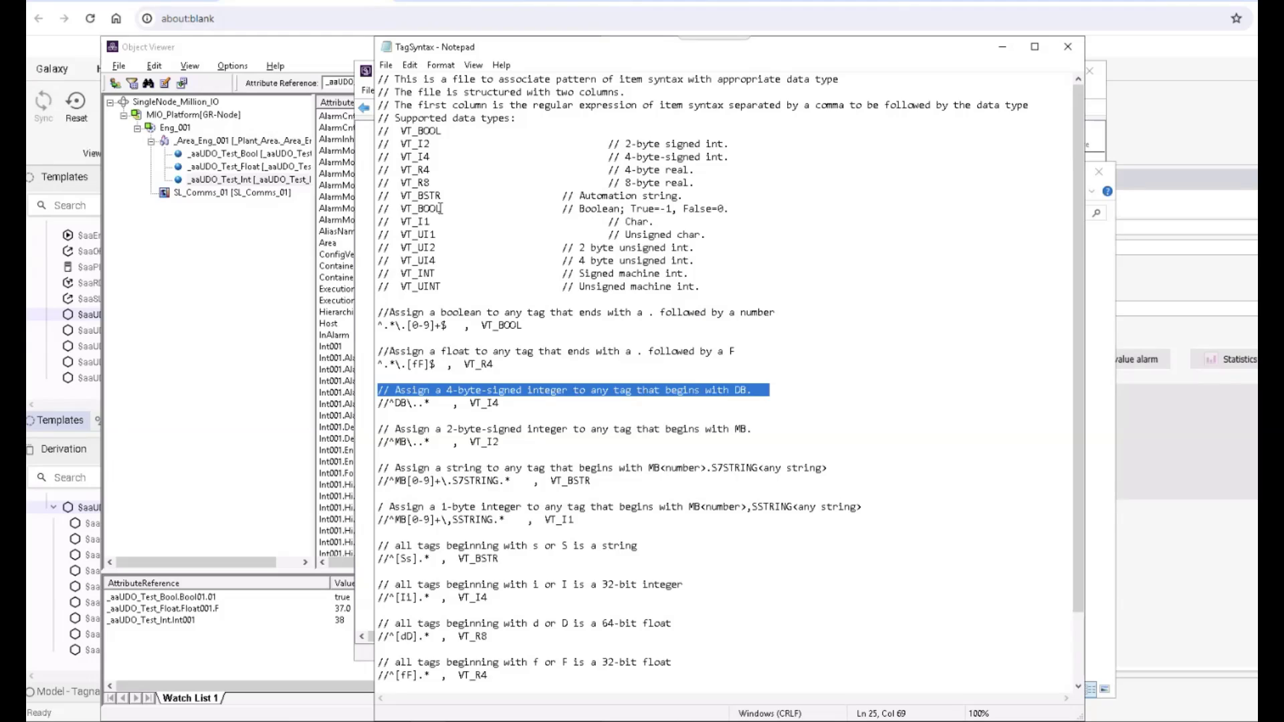